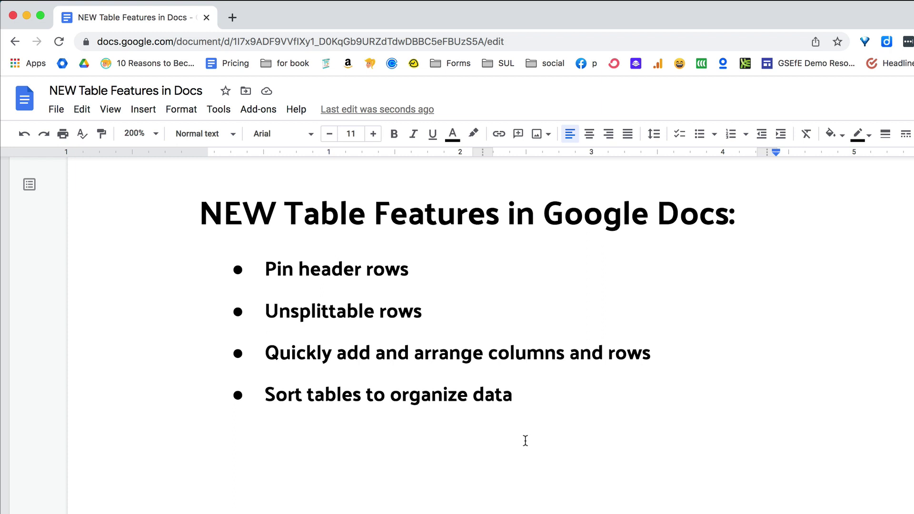
- Insert a blank 3 x 3 table on the empty line below the bulleted feature list
{"action": "left_click", "coordinate": [310, 447]}
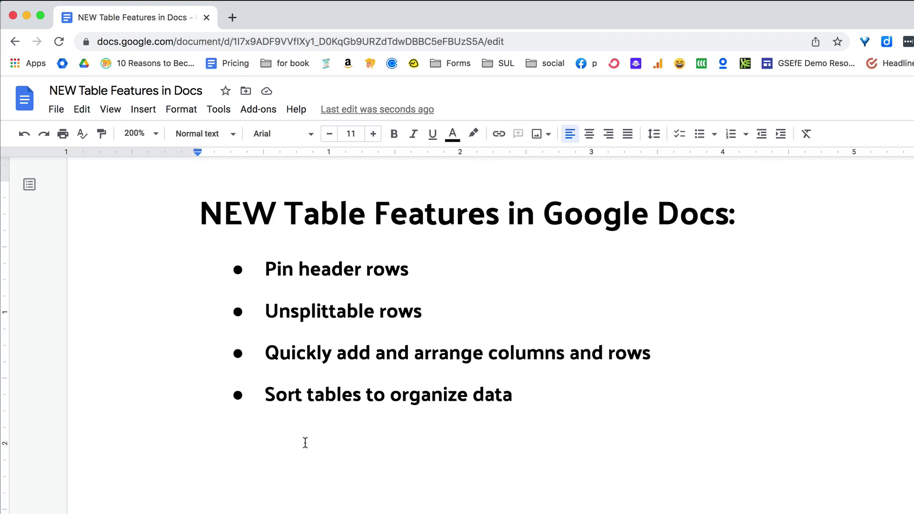
{"action": "left_click", "coordinate": [145, 110]}
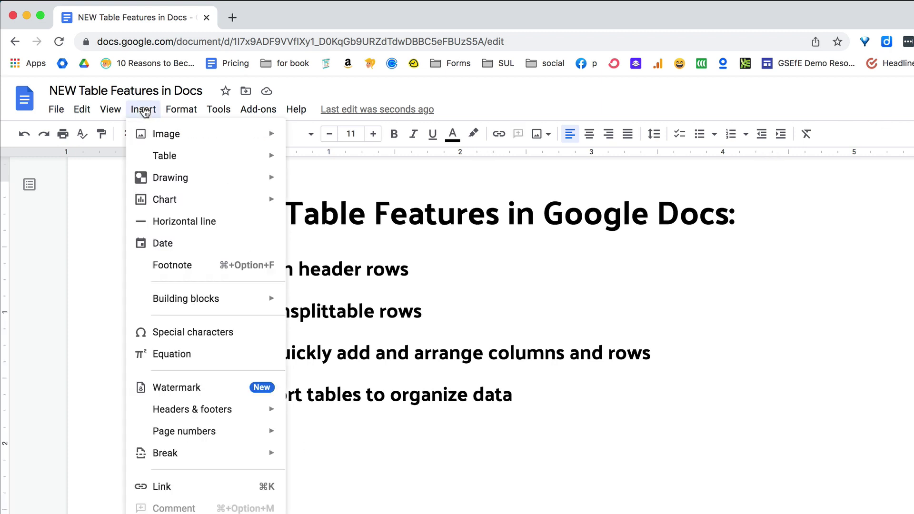
{"action": "mouse_move", "coordinate": [164, 143]}
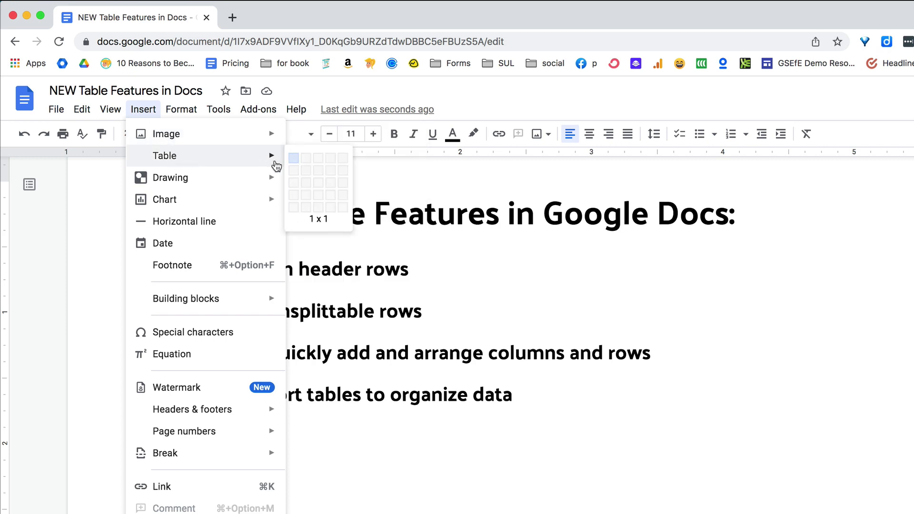
{"action": "left_click", "coordinate": [320, 183]}
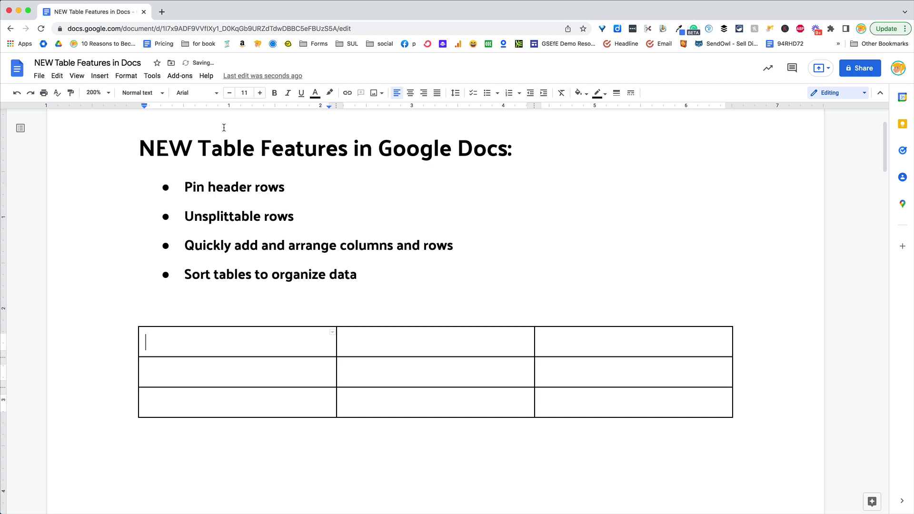
- Scroll through the page-2 student table to its end and back up to its header row
{"action": "scroll", "coordinate": [409, 249], "scroll_direction": "down", "scroll_amount": 10}
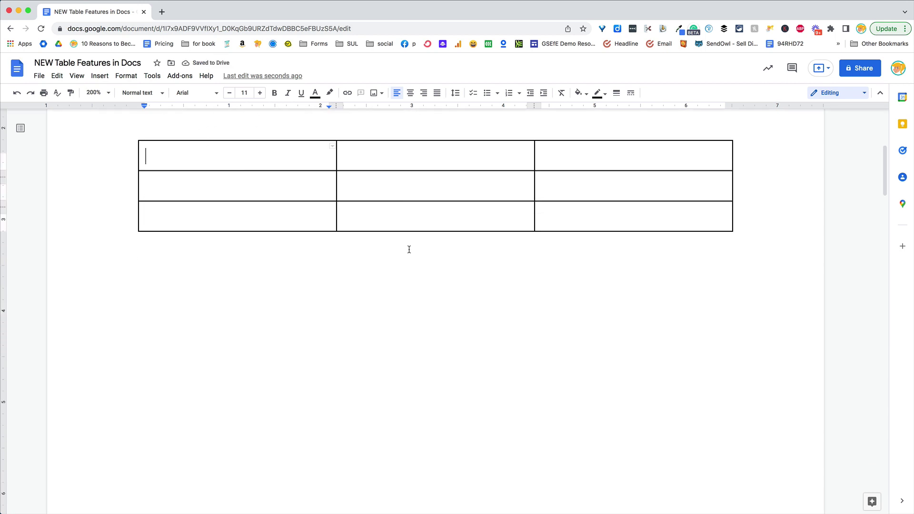
{"action": "scroll", "coordinate": [409, 249], "scroll_direction": "down", "scroll_amount": 6}
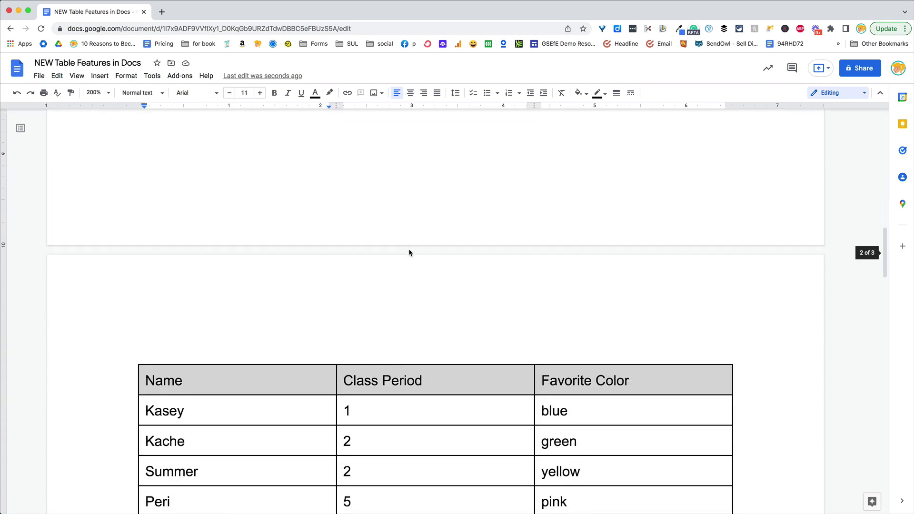
{"action": "scroll", "coordinate": [409, 249], "scroll_direction": "down", "scroll_amount": 1}
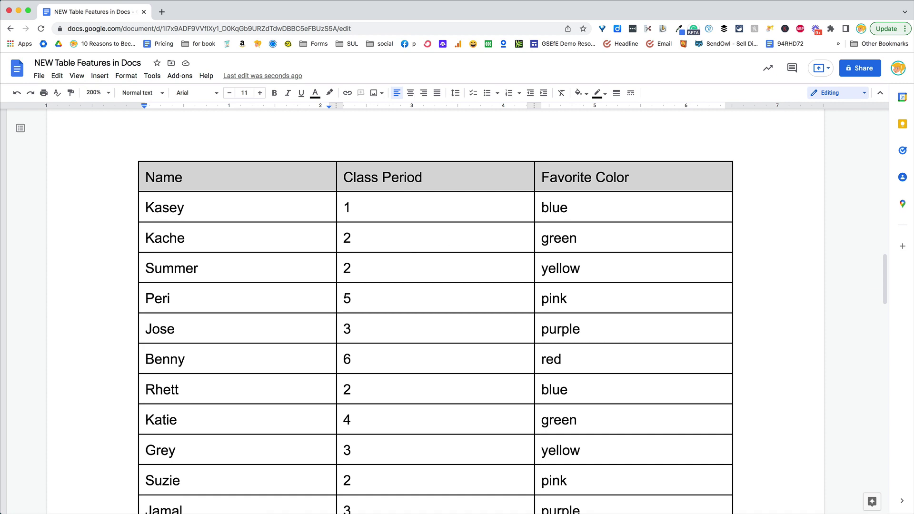
{"action": "scroll", "coordinate": [410, 181], "scroll_direction": "down", "scroll_amount": 1}
{"action": "scroll", "coordinate": [773, 203], "scroll_direction": "down", "scroll_amount": 1}
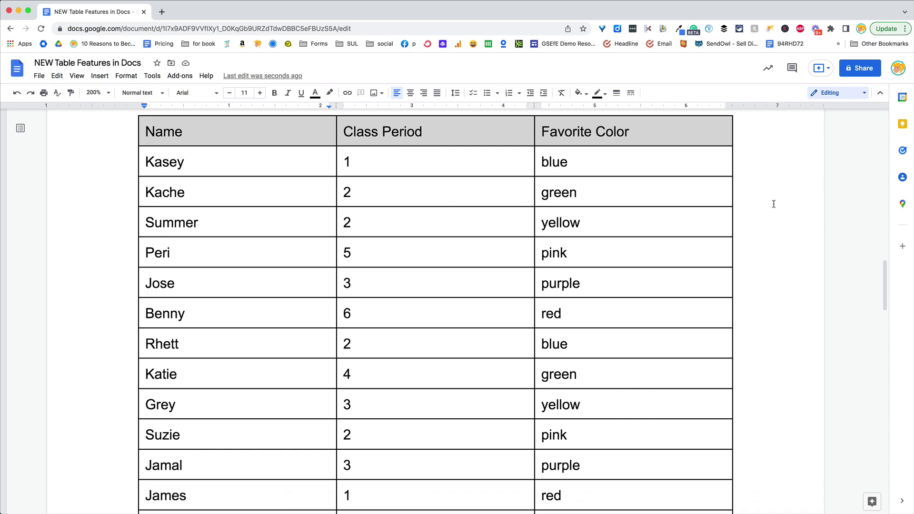
{"action": "scroll", "coordinate": [773, 204], "scroll_direction": "down", "scroll_amount": 20}
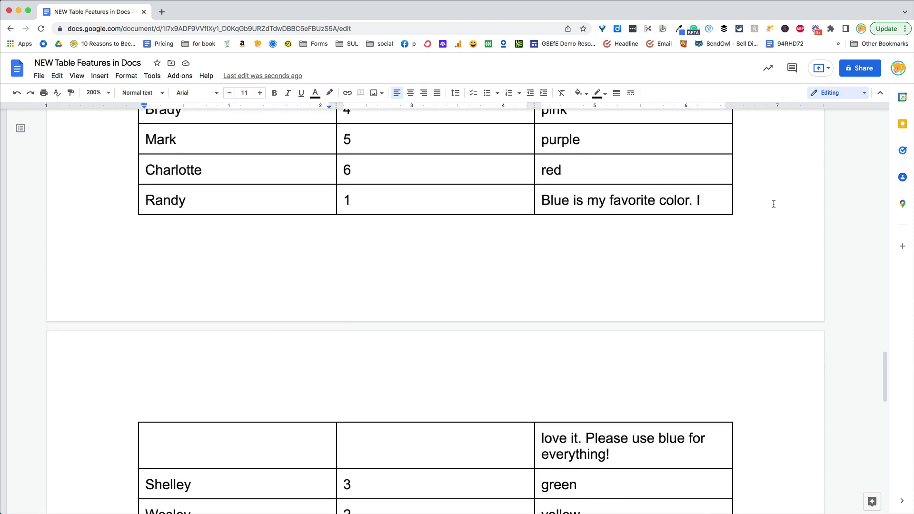
{"action": "scroll", "coordinate": [773, 204], "scroll_direction": "down", "scroll_amount": 5}
{"action": "scroll", "coordinate": [773, 204], "scroll_direction": "up", "scroll_amount": 3}
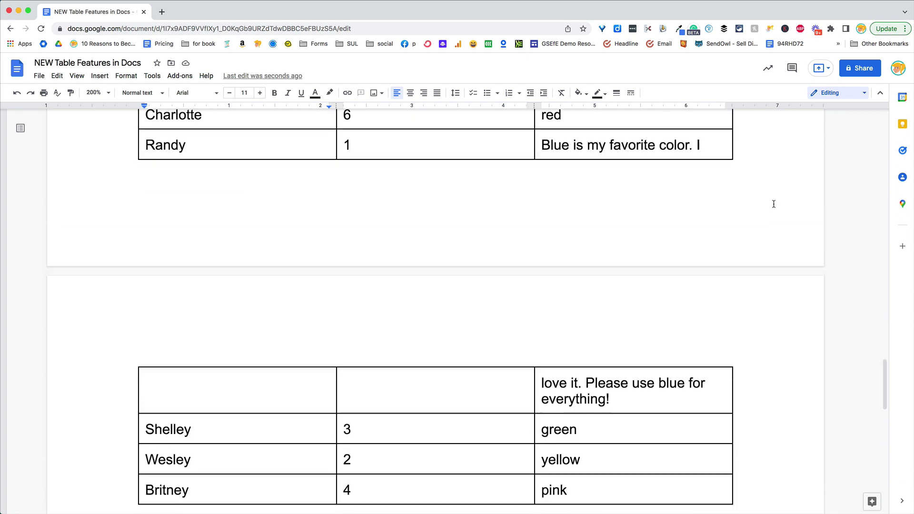
{"action": "scroll", "coordinate": [773, 203], "scroll_direction": "up", "scroll_amount": 20}
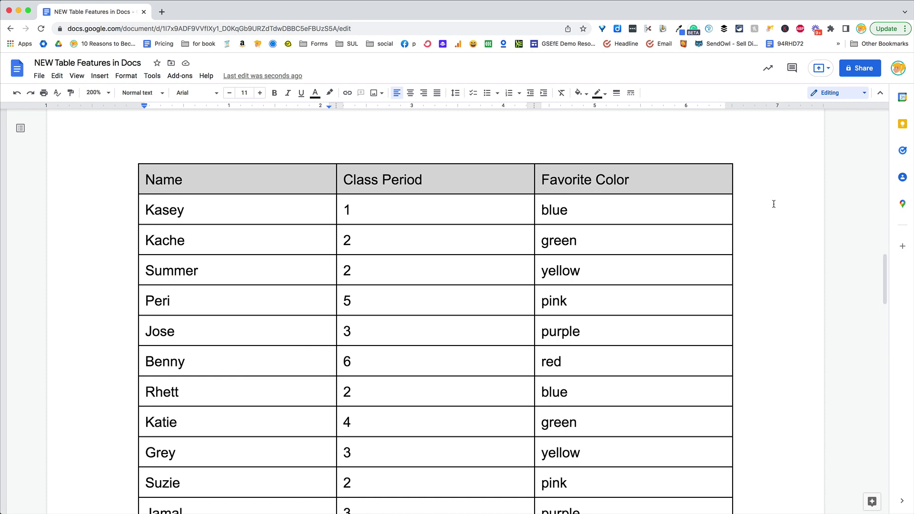
{"action": "scroll", "coordinate": [773, 203], "scroll_direction": "up", "scroll_amount": 1}
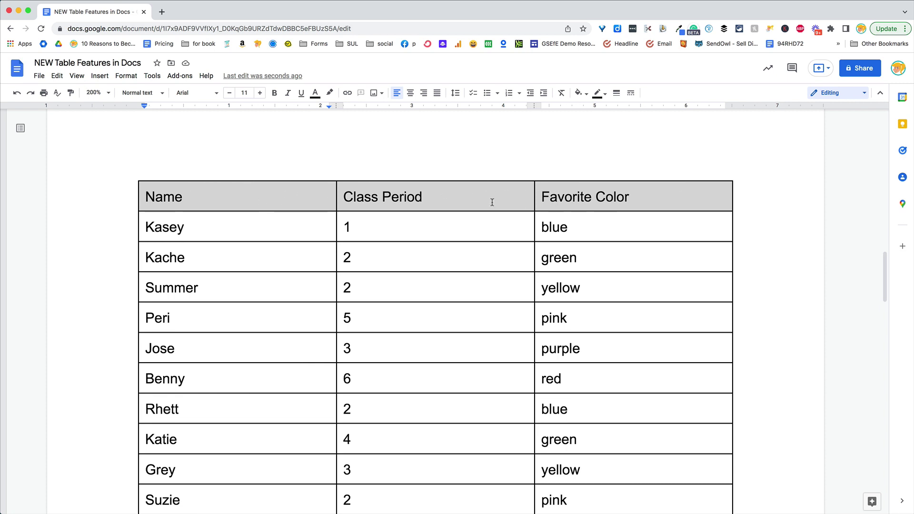
{"action": "scroll", "coordinate": [521, 355], "scroll_direction": "down", "scroll_amount": 8}
{"action": "scroll", "coordinate": [520, 355], "scroll_direction": "down", "scroll_amount": 13}
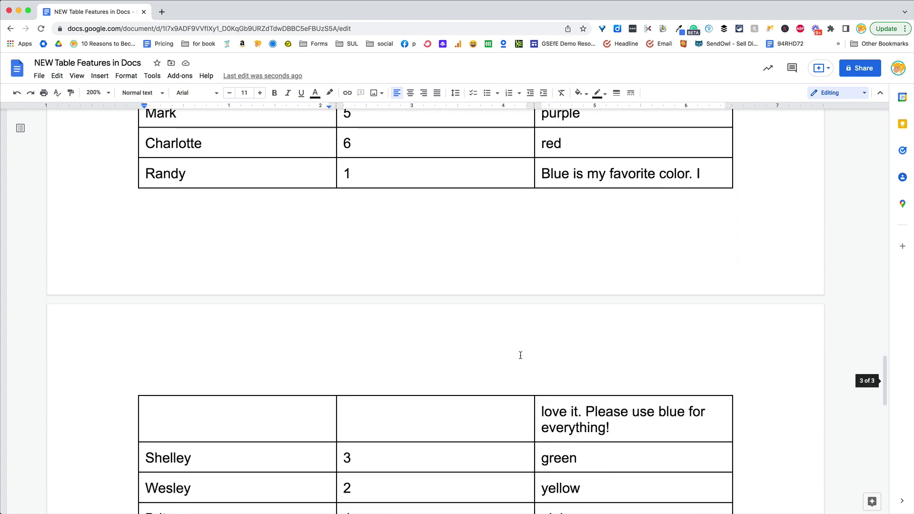
{"action": "scroll", "coordinate": [520, 355], "scroll_direction": "up", "scroll_amount": 15}
{"action": "scroll", "coordinate": [520, 353], "scroll_direction": "up", "scroll_amount": 4}
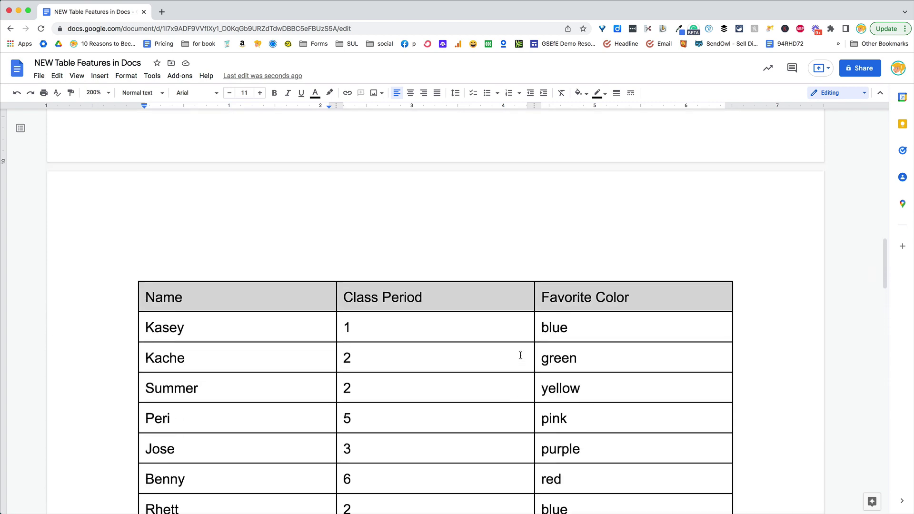
{"action": "scroll", "coordinate": [520, 353], "scroll_direction": "down", "scroll_amount": 3}
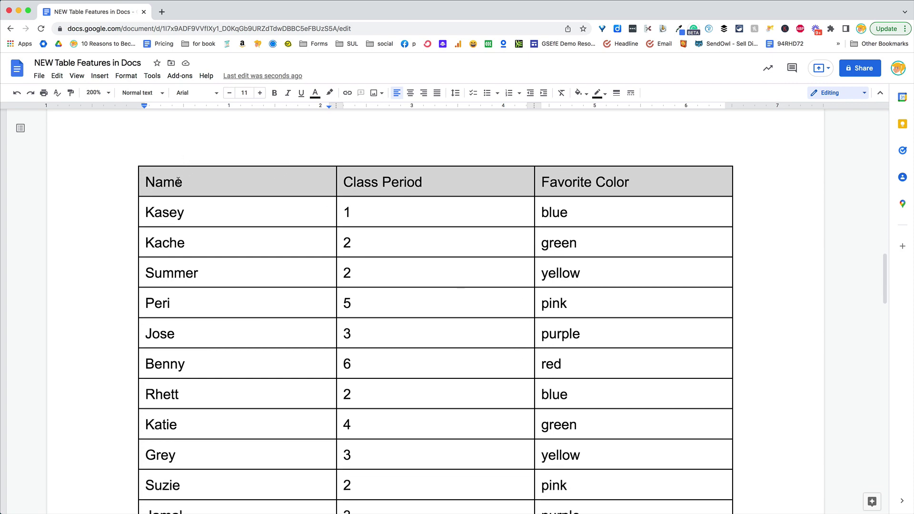
- Pin the Name, Class Period, Favorite Color header row and confirm it repeats on the next page
{"action": "mouse_move", "coordinate": [111, 189]}
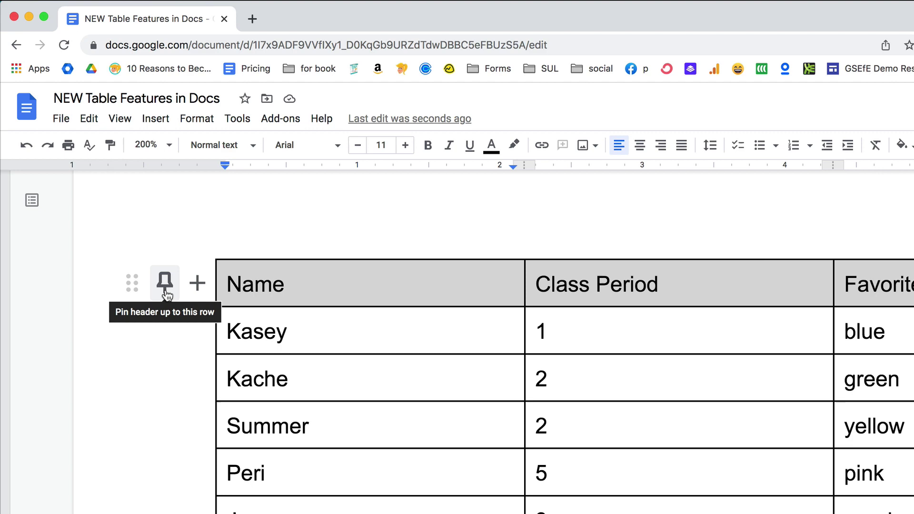
{"action": "left_click", "coordinate": [166, 290]}
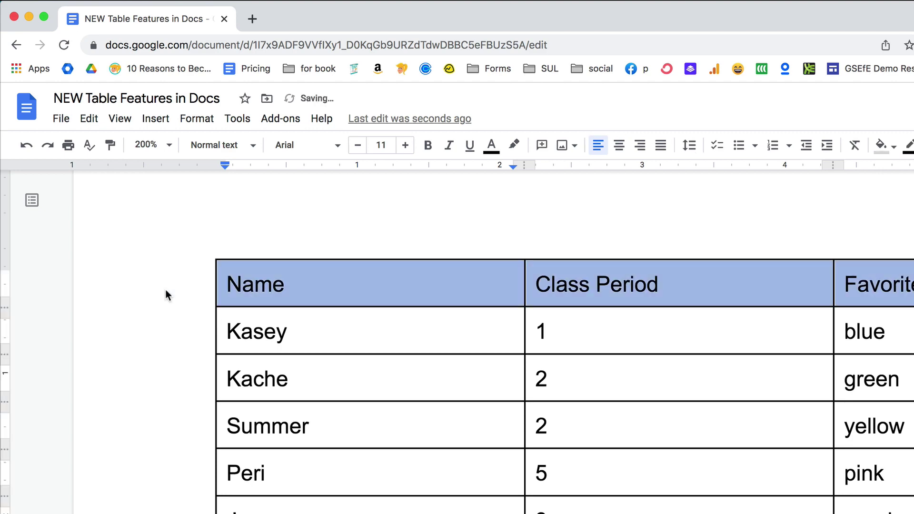
{"action": "scroll", "coordinate": [274, 186], "scroll_direction": "down", "scroll_amount": 15}
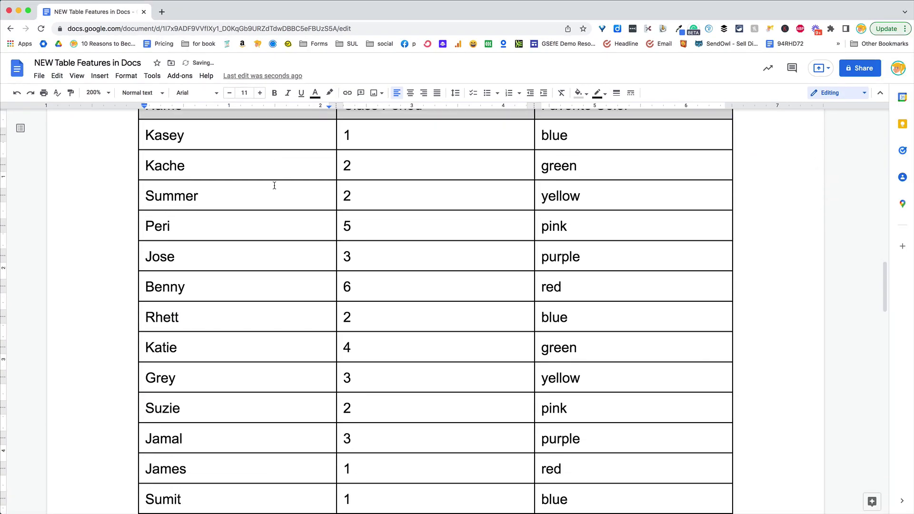
{"action": "scroll", "coordinate": [274, 186], "scroll_direction": "down", "scroll_amount": 3}
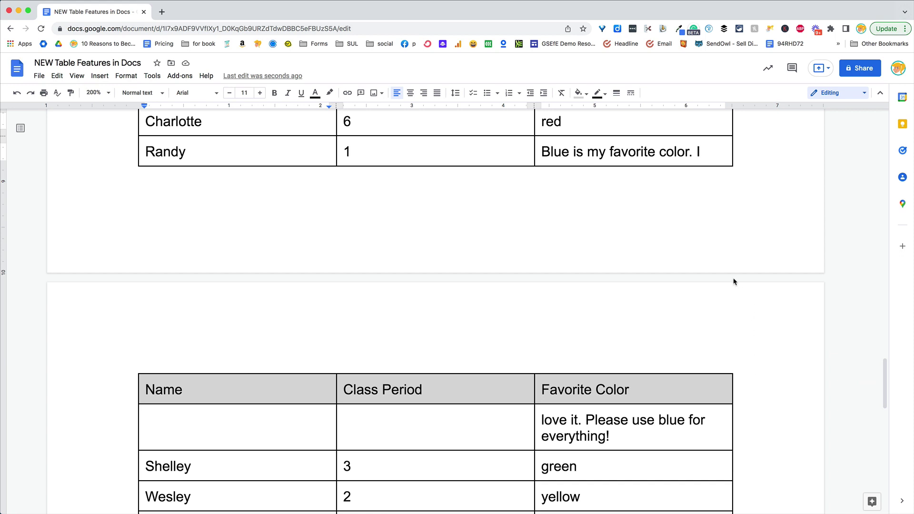
- Select the whole Randy row where it splits across the page break
{"action": "scroll", "coordinate": [665, 290], "scroll_direction": "up", "scroll_amount": 5}
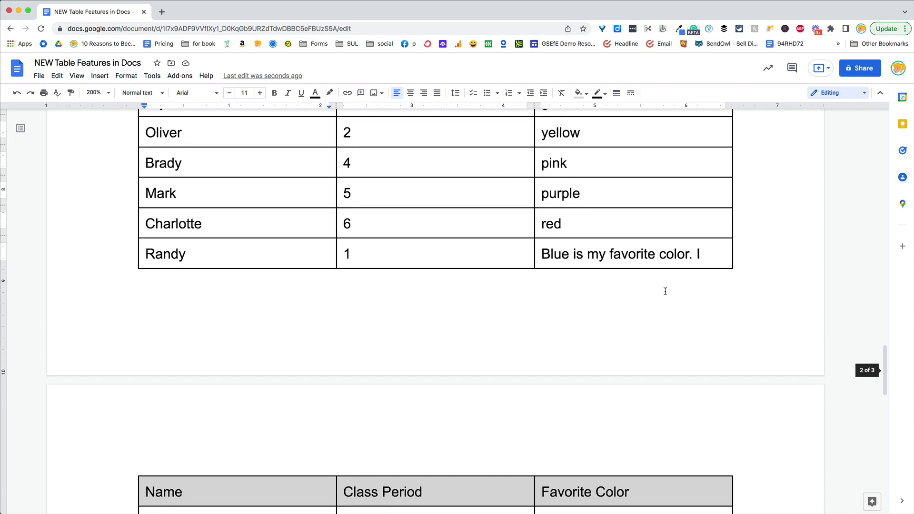
{"action": "mouse_move", "coordinate": [178, 291]}
{"action": "left_click_drag", "start_coordinate": [145, 296], "coordinate": [559, 292]}
{"action": "scroll", "coordinate": [559, 291], "scroll_direction": "down", "scroll_amount": 3}
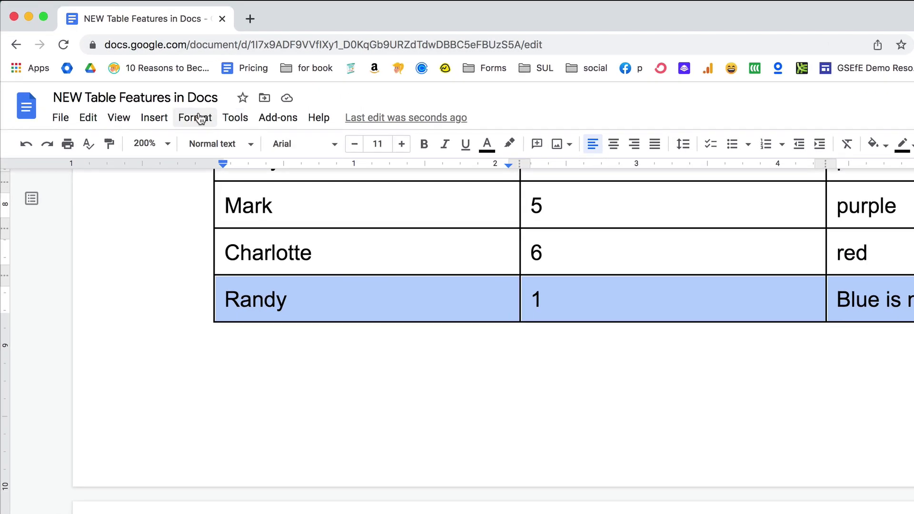
- Uncheck 'Allow row to overflow across pages' in Table properties so Randy's row stays whole
{"action": "left_click", "coordinate": [127, 75]}
{"action": "mouse_move", "coordinate": [259, 377]}
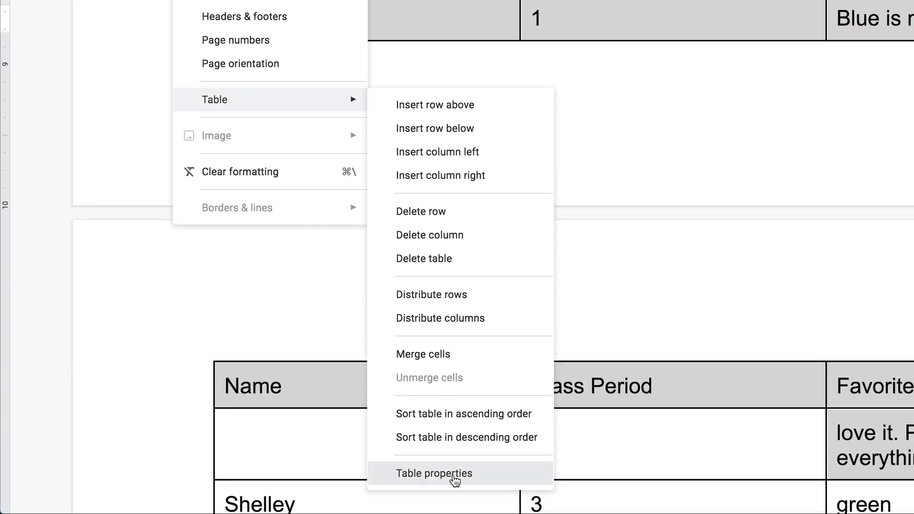
{"action": "left_click", "coordinate": [452, 478]}
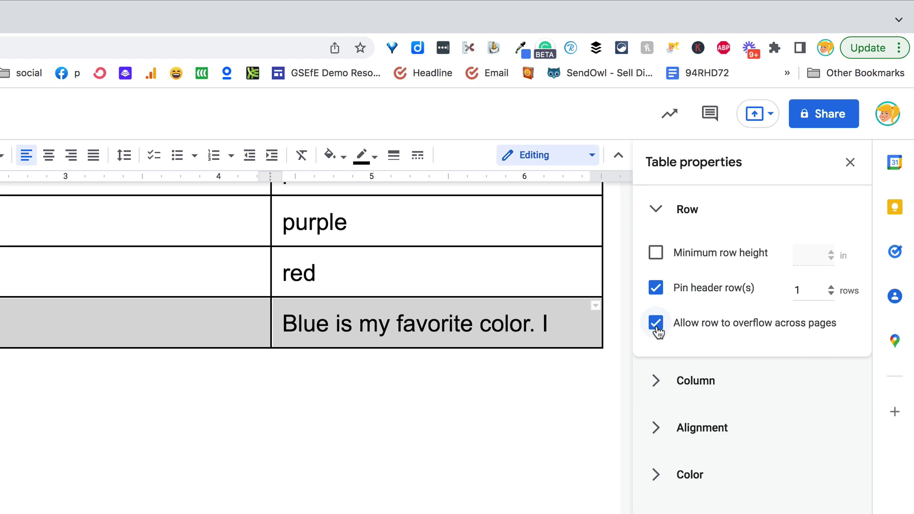
{"action": "left_click", "coordinate": [656, 323]}
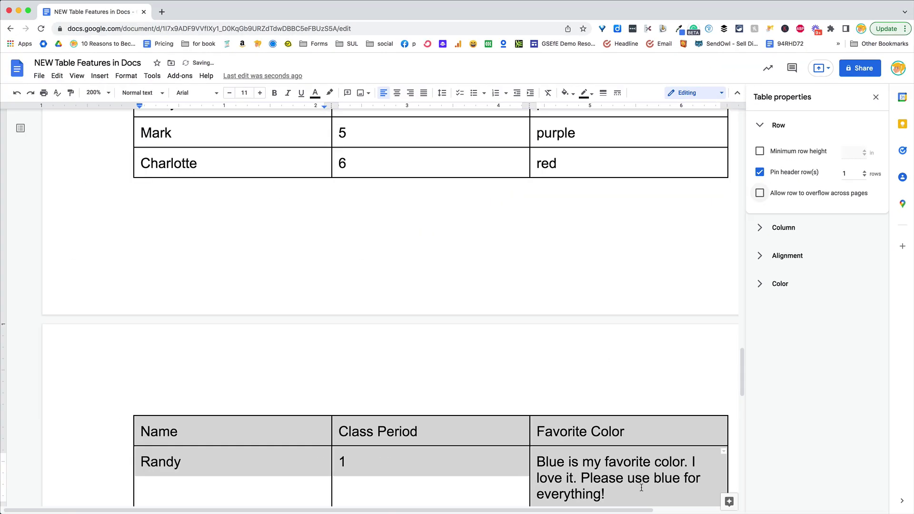
{"action": "scroll", "coordinate": [495, 288], "scroll_direction": "down", "scroll_amount": 3}
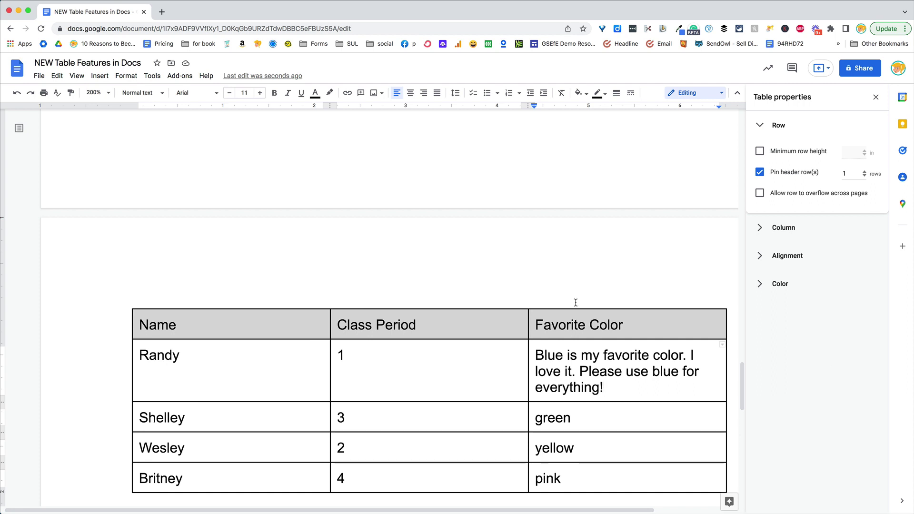
{"action": "scroll", "coordinate": [576, 302], "scroll_direction": "down", "scroll_amount": 15}
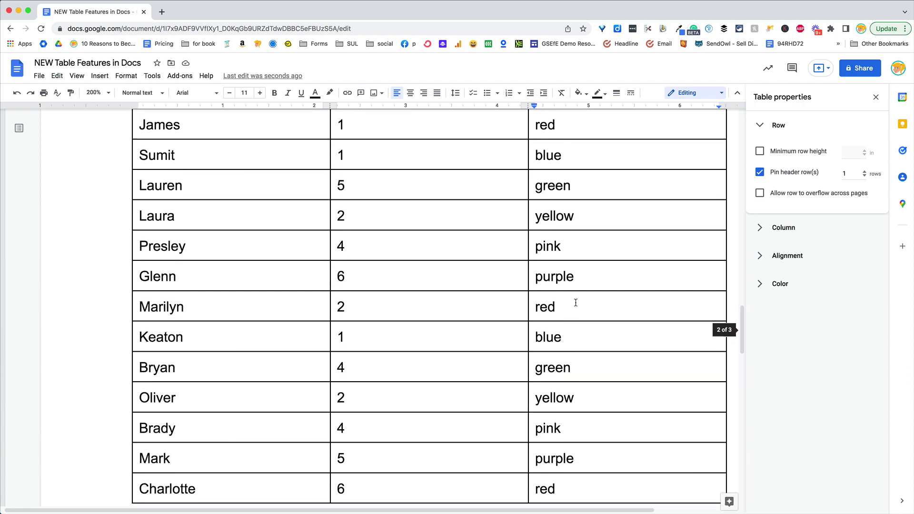
{"action": "scroll", "coordinate": [575, 303], "scroll_direction": "up", "scroll_amount": 10}
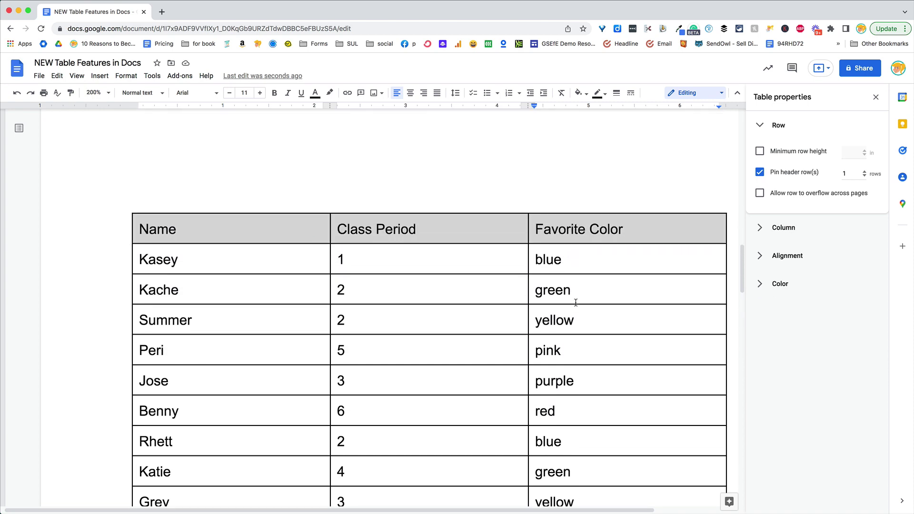
{"action": "mouse_move", "coordinate": [273, 247]}
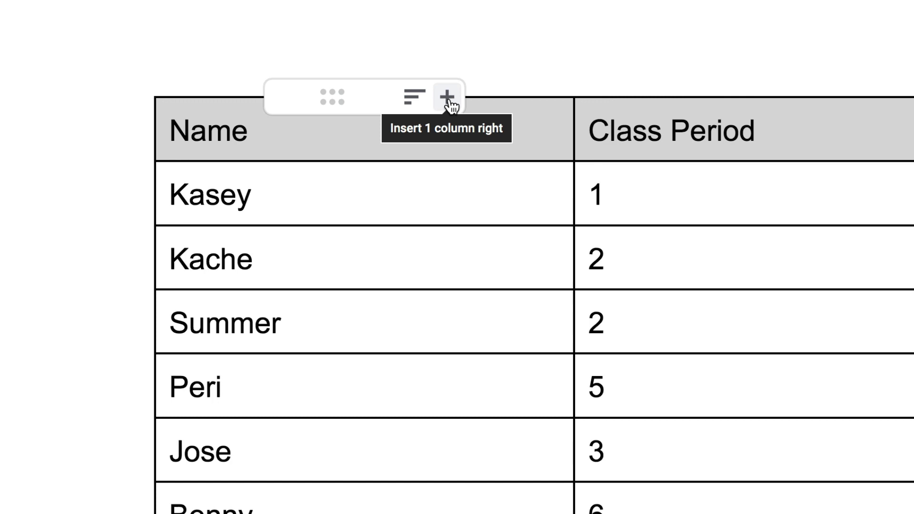
{"action": "mouse_move", "coordinate": [135, 138]}
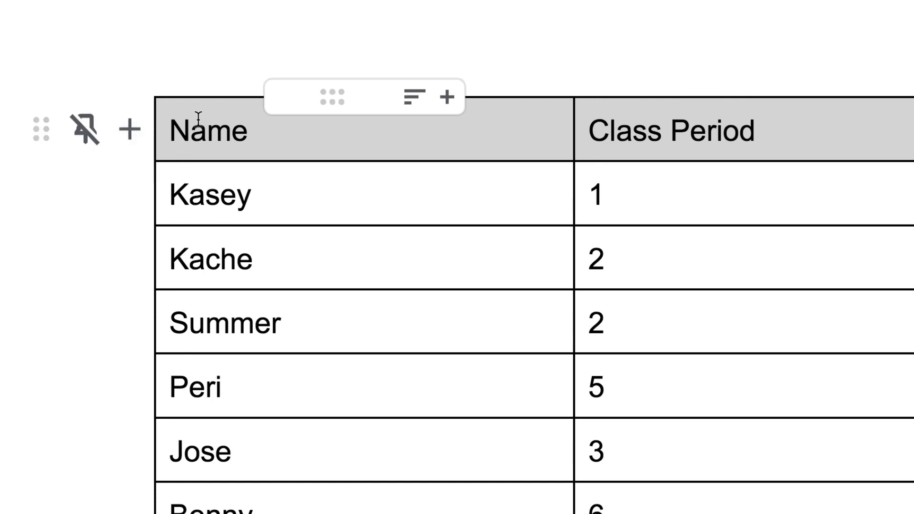
{"action": "mouse_move", "coordinate": [441, 109]}
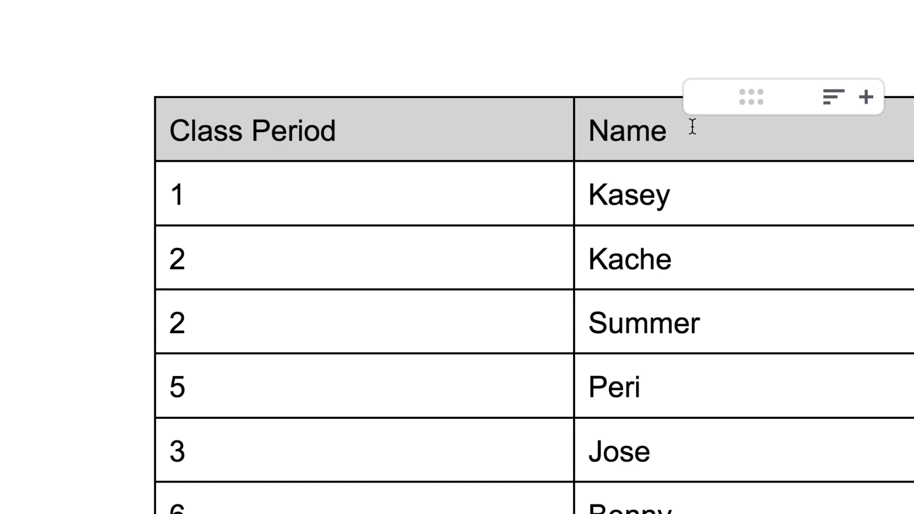
{"action": "left_click_drag", "start_coordinate": [749, 96], "coordinate": [338, 84]}
{"action": "mouse_move", "coordinate": [734, 87]}
{"action": "left_click_drag", "start_coordinate": [735, 90], "coordinate": [327, 110]}
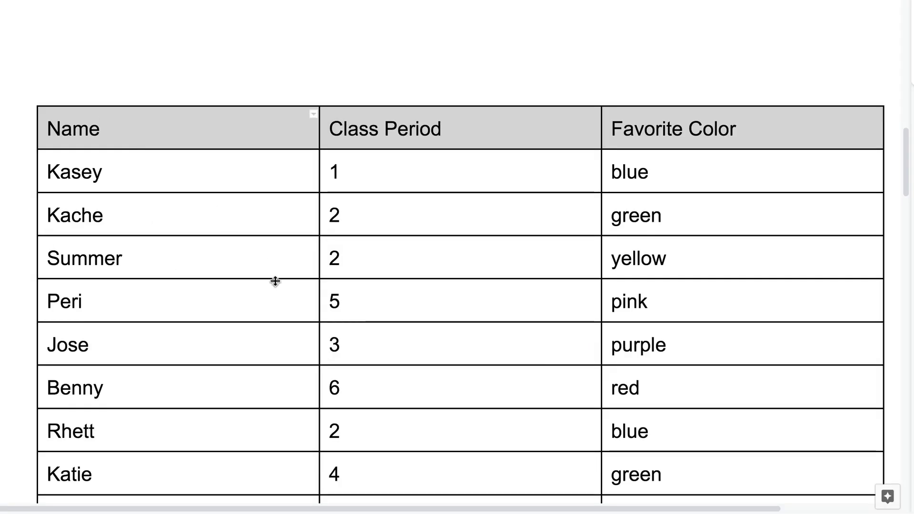
- Sort the table rows ascending by the Name column, Benny first through Jamal
{"action": "mouse_move", "coordinate": [225, 143]}
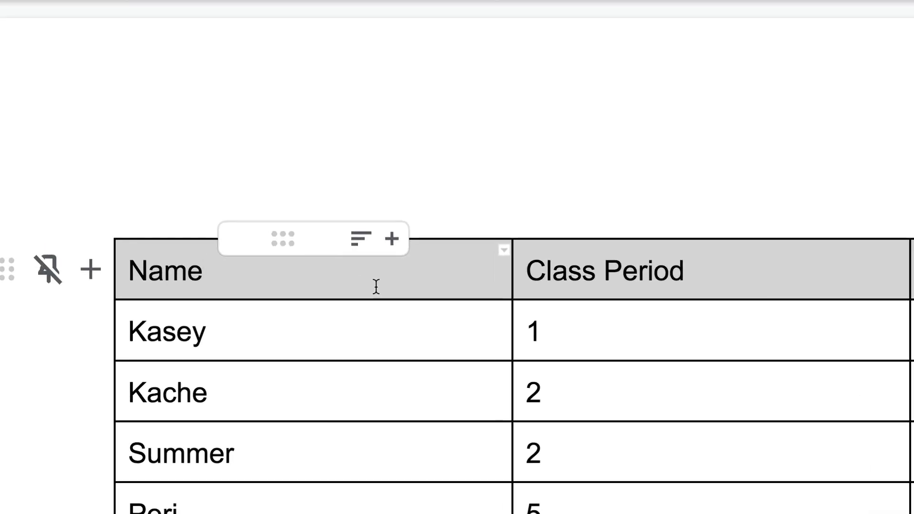
{"action": "left_click", "coordinate": [366, 244]}
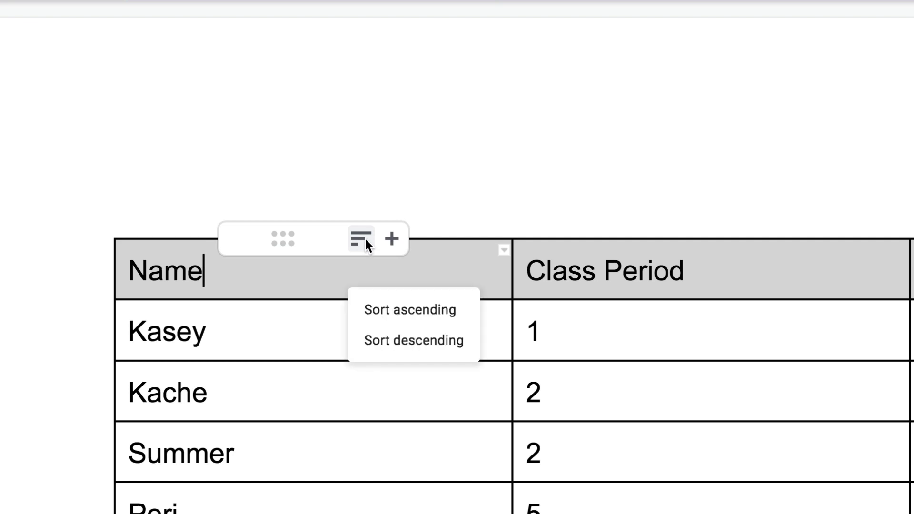
{"action": "left_click", "coordinate": [380, 311]}
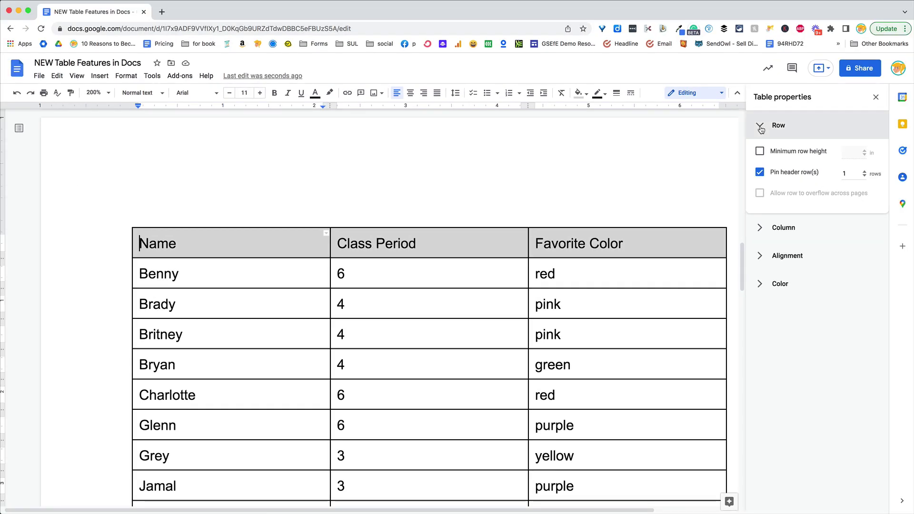
{"action": "left_click", "coordinate": [776, 125]}
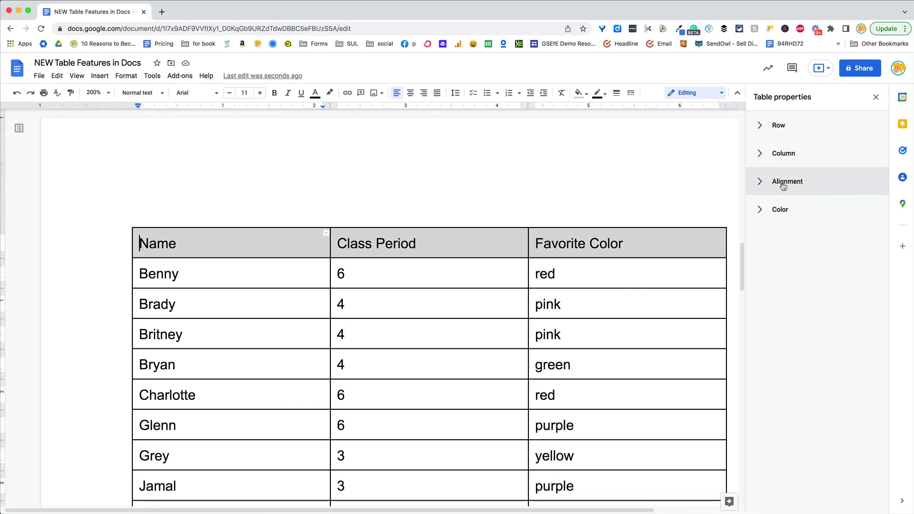
{"action": "left_click", "coordinate": [759, 183]}
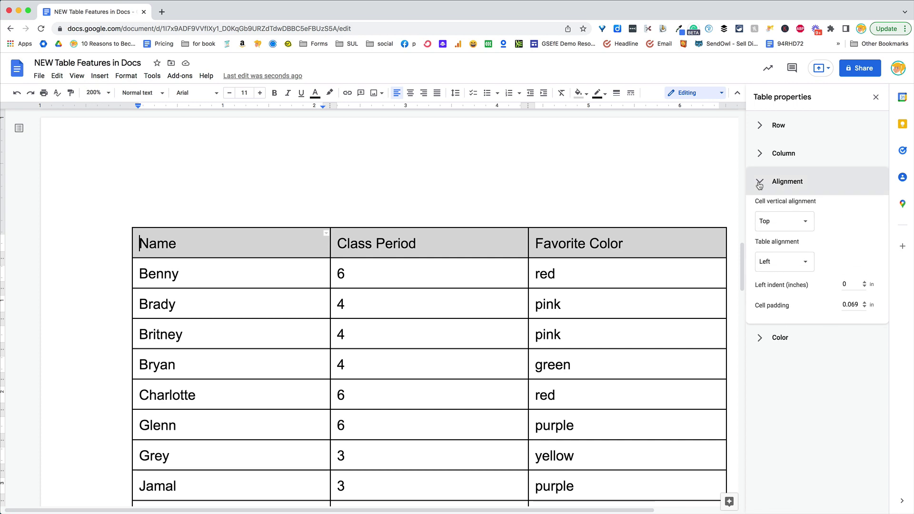
{"action": "left_click", "coordinate": [759, 185]}
{"action": "left_click", "coordinate": [761, 211]}
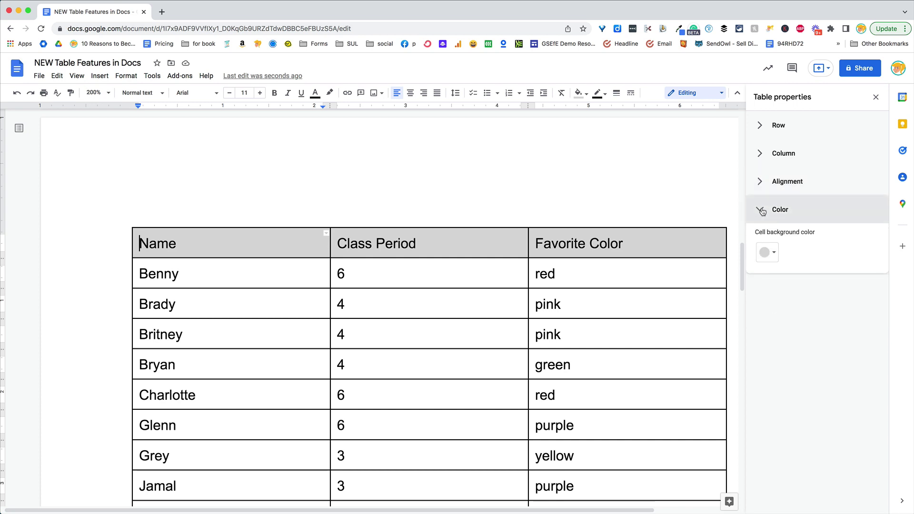
{"action": "left_click", "coordinate": [761, 211]}
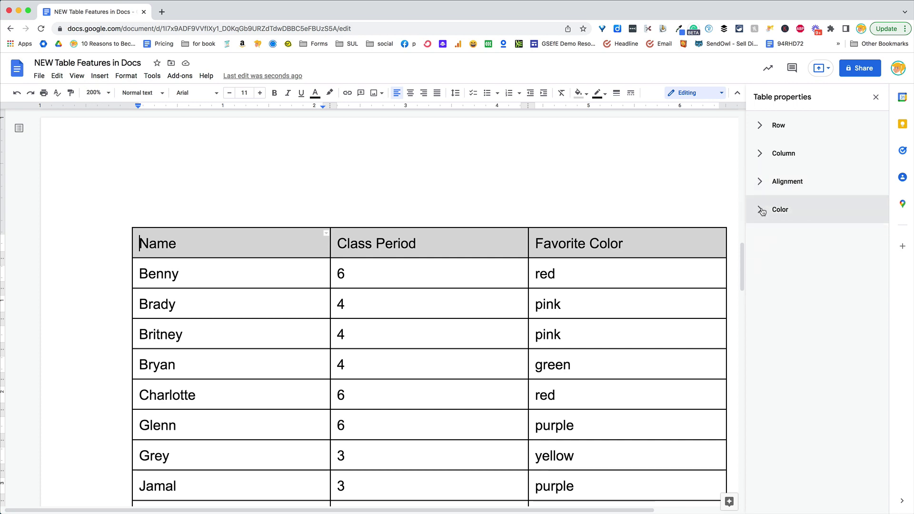